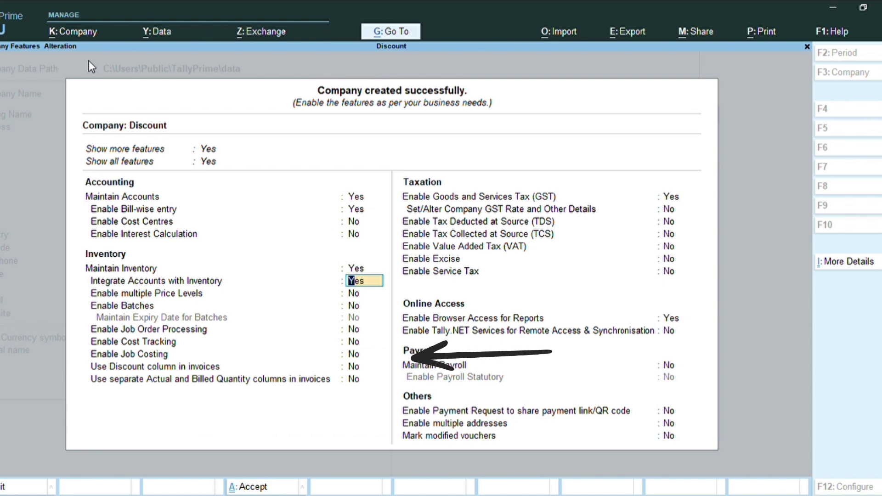
Enable the discount column in invoices in the company's inventory features
key("Return")
key("Return")
key("Return")
key("Return")
key("Return")
key("Return")
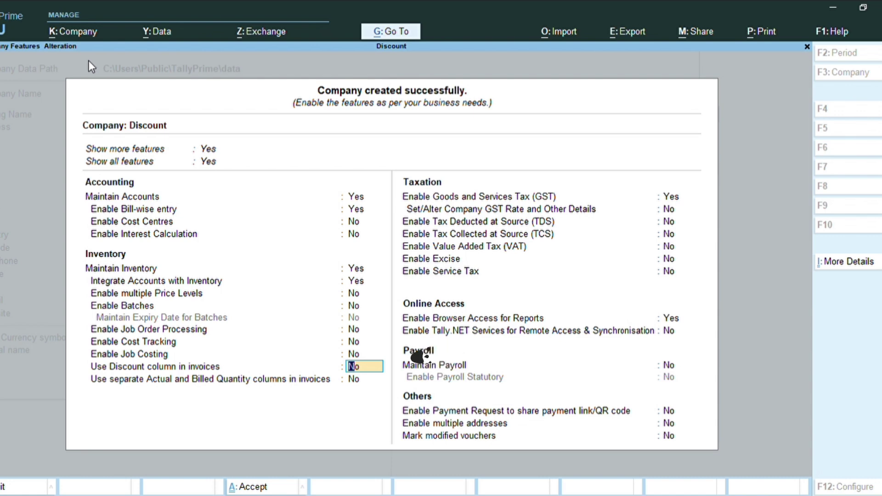
key("y")
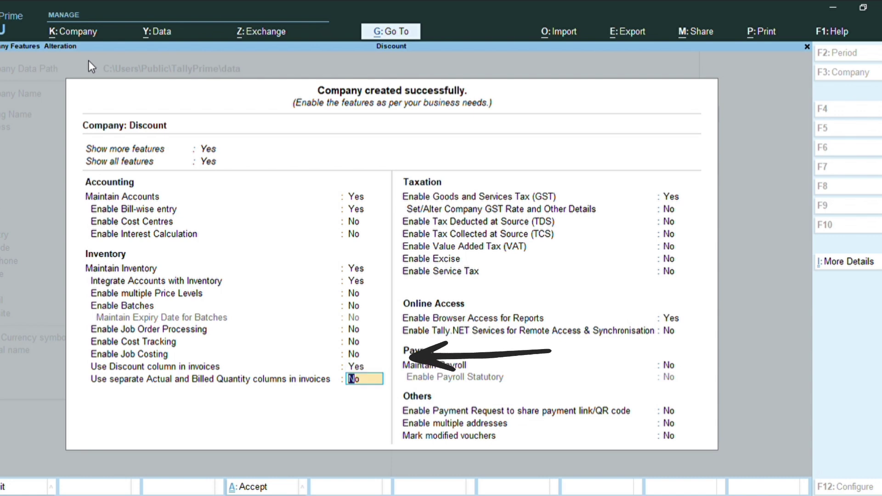
Disable Goods and Services Tax (GST) for the company and save the feature settings
key("Return")
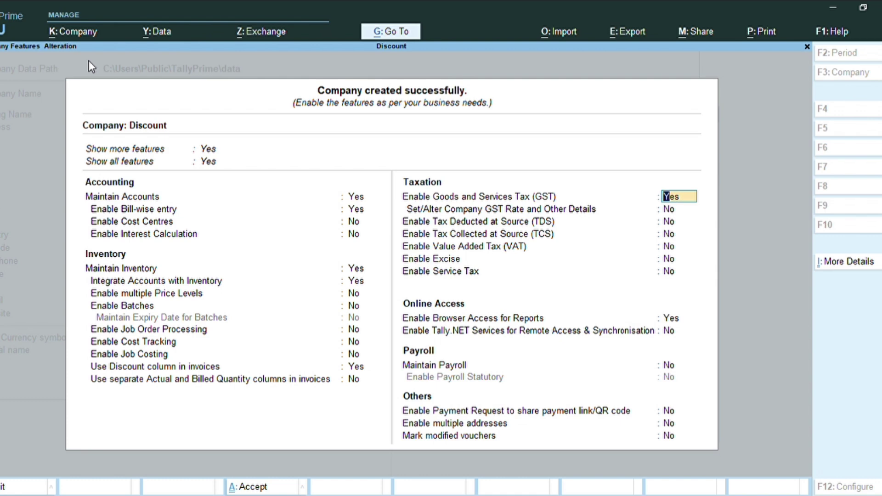
type("n")
key("Return")
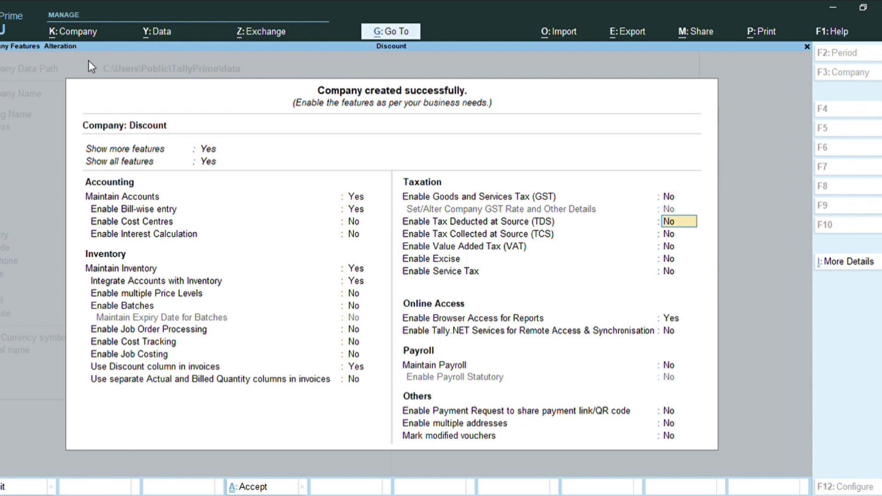
key("ctrl+a")
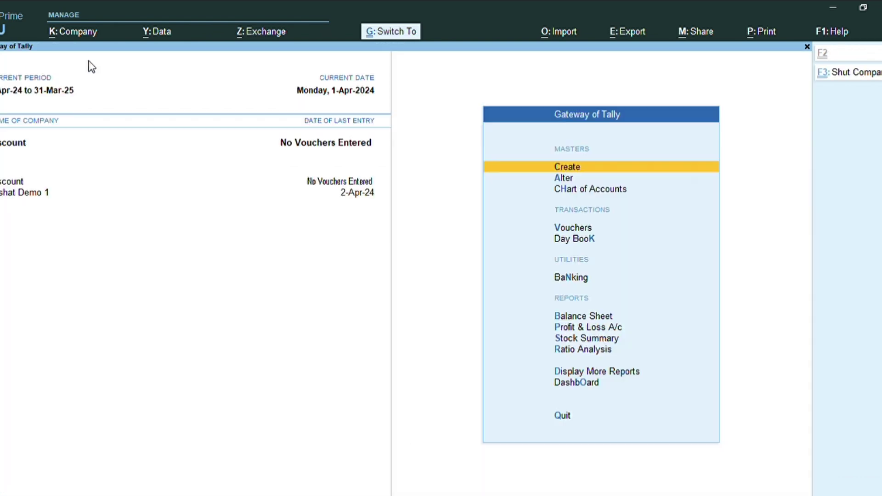
Open voucher entry from the Gateway of Tally and switch to a new Purchase voucher
key("Down")
key("Down")
key("Down")
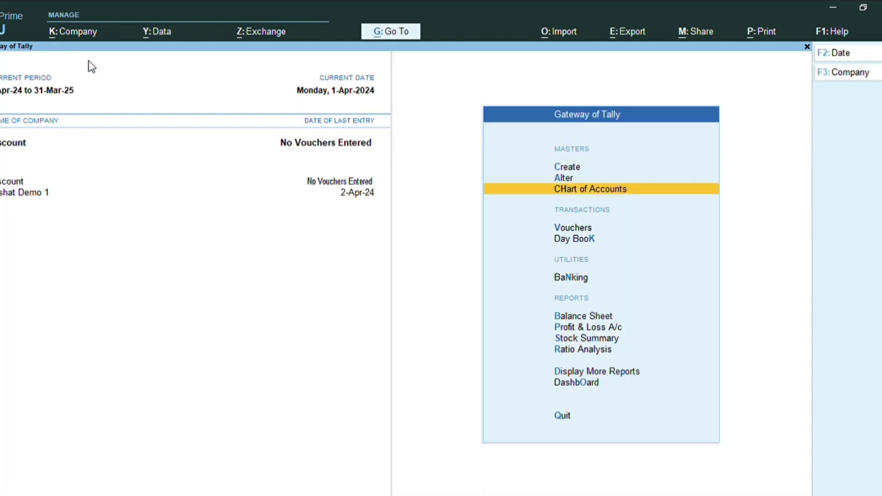
key("Return")
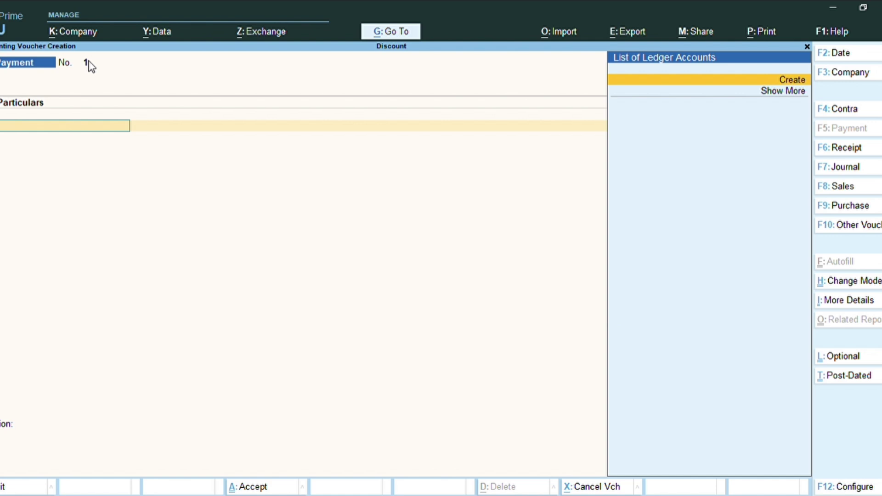
key("F9")
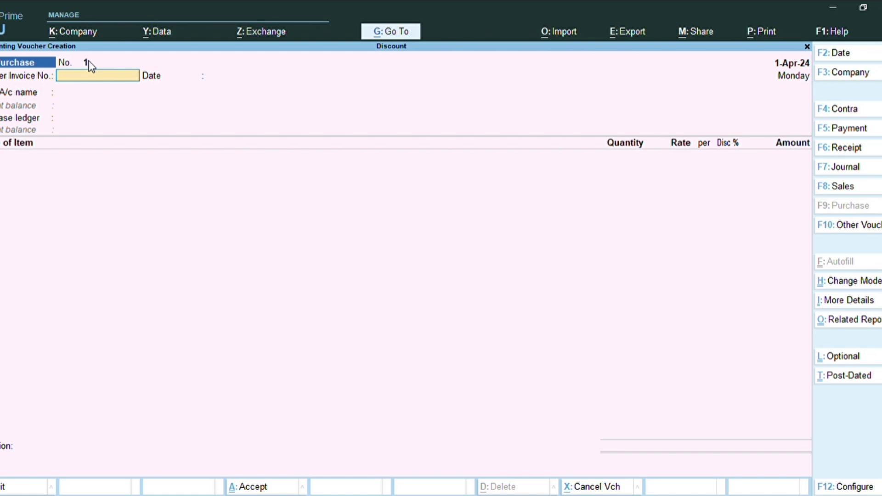
Date the purchase voucher 2-Apr-24 and enter supplier invoice number 1234 with the same date
type("12")
key("F2")
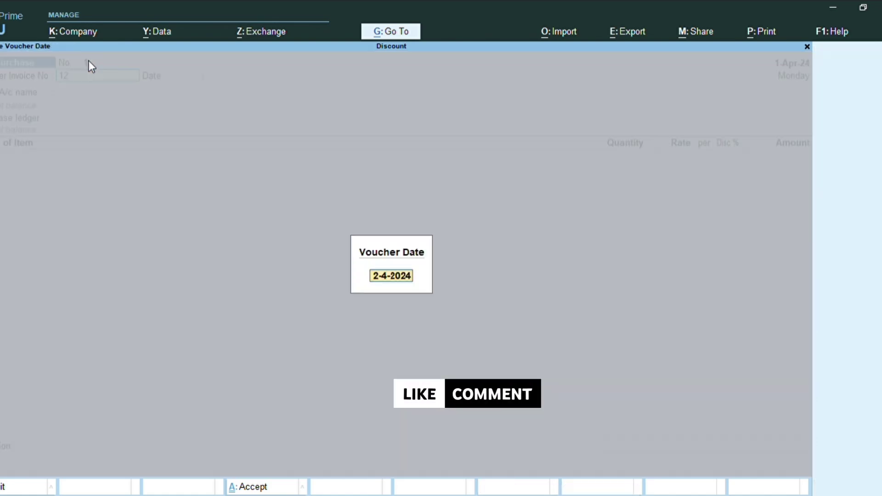
type("3")
key("BackSpace")
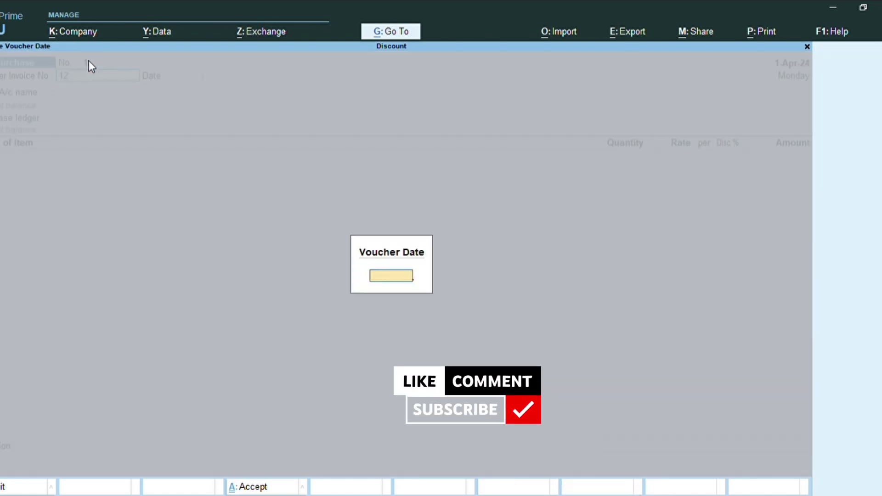
type("2")
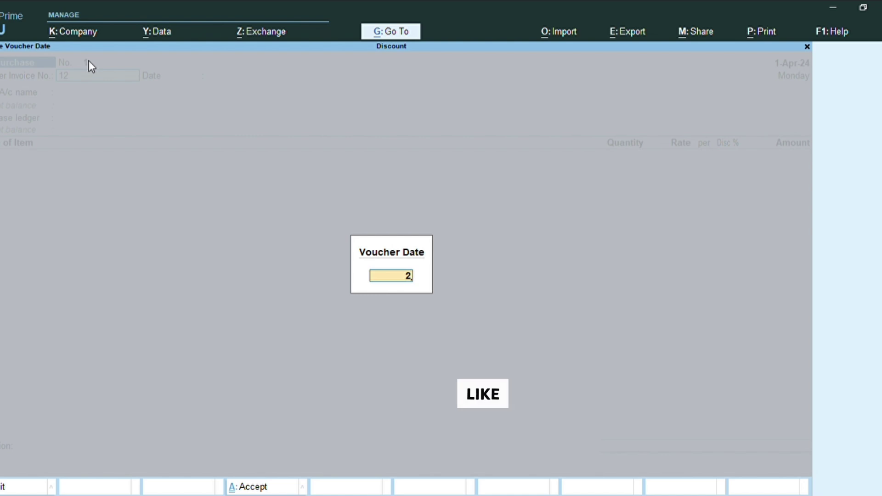
key("Return")
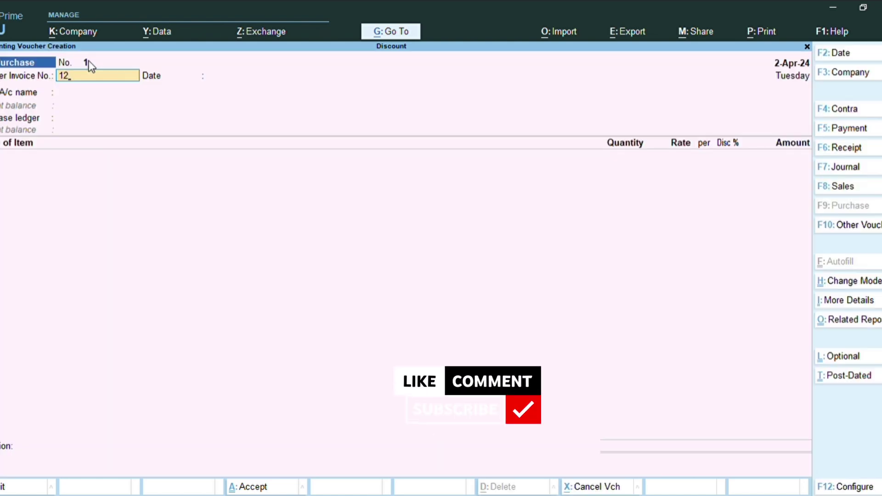
type("1234")
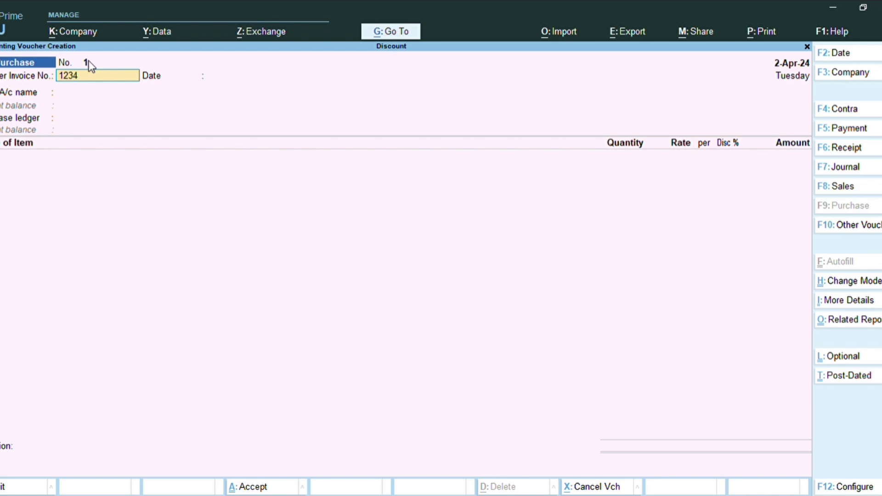
key("Return")
key("Return")
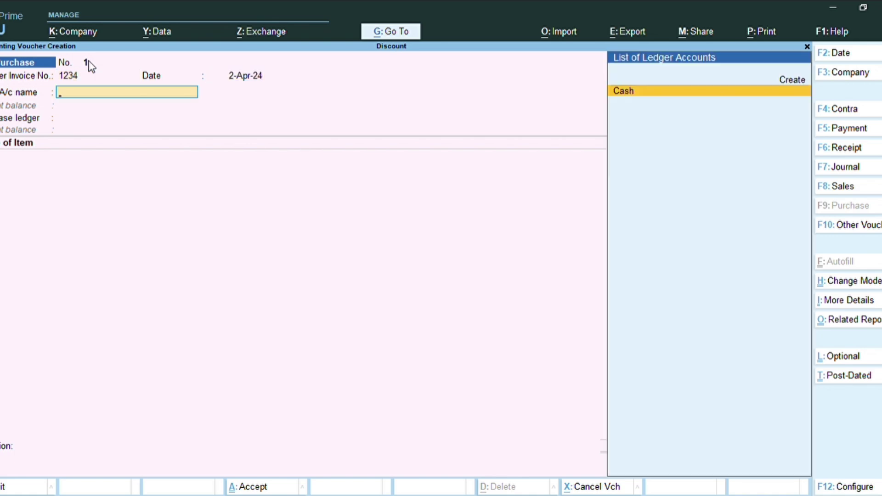
Create the party ledger Abc under Sundry Creditors for the voucher and accept its receipt and party details without entries
key("alt")
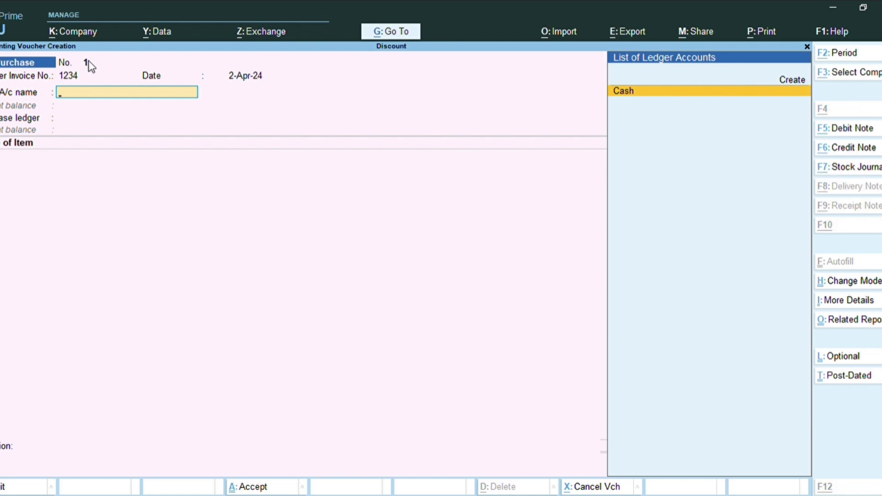
key("alt+c")
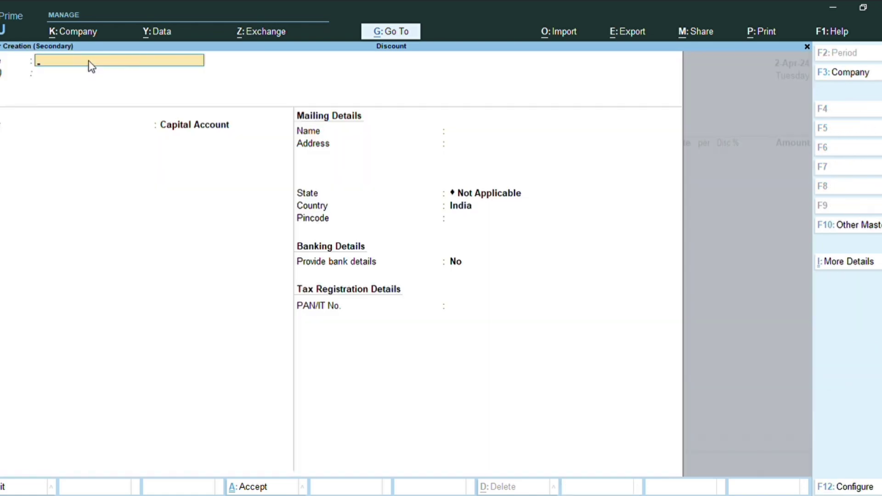
type("Abc")
key("Return")
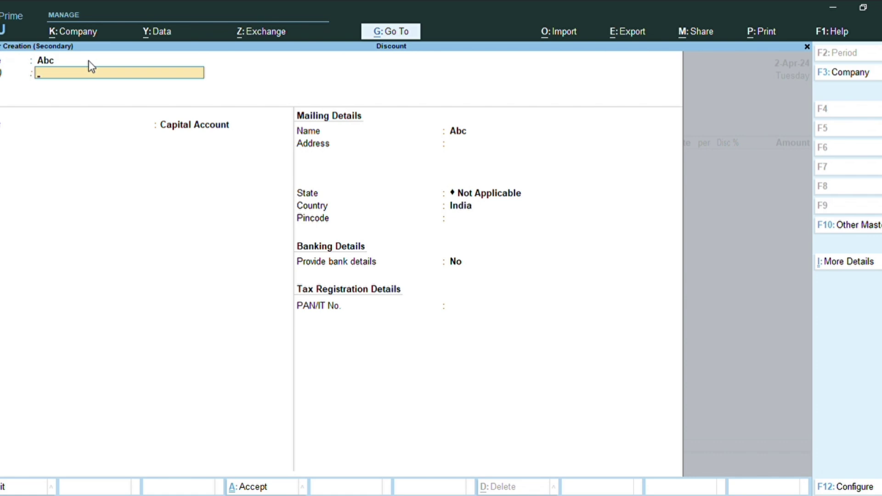
key("Return")
type("Su")
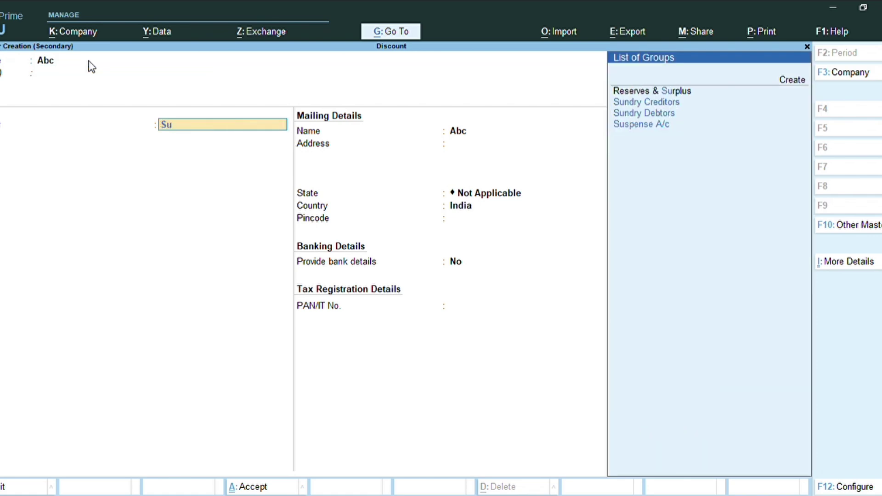
key("Down")
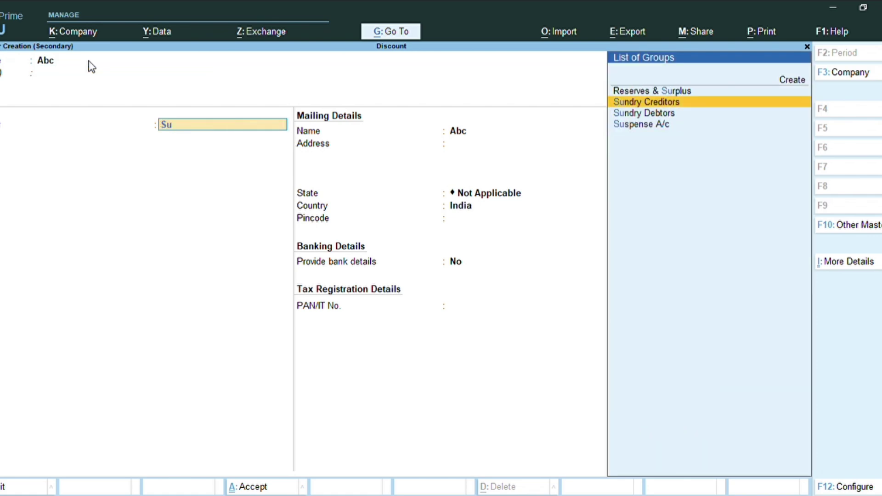
key("Return")
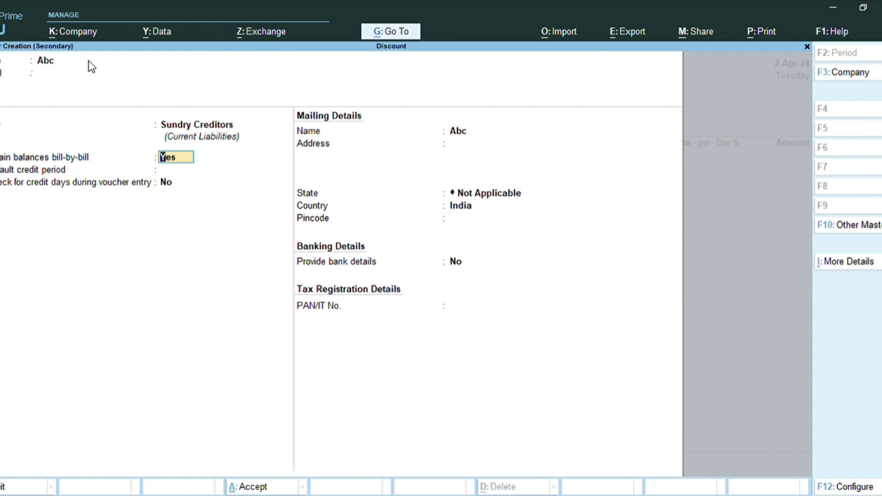
key("ctrl")
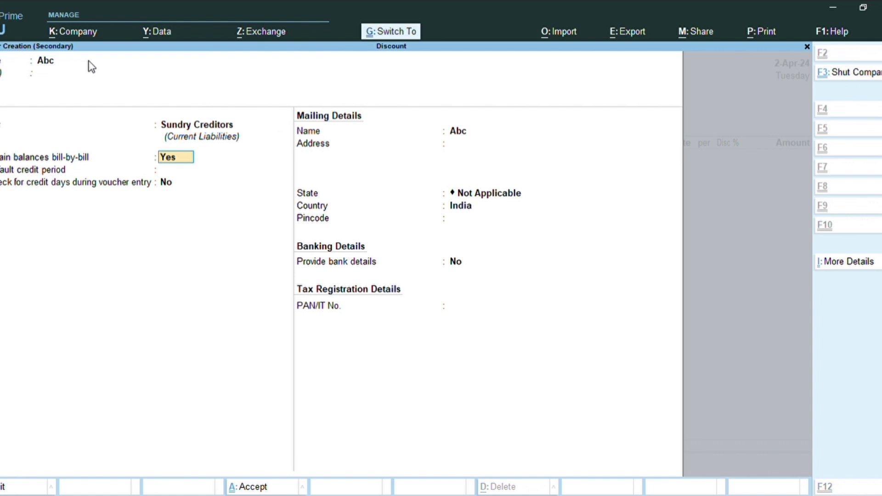
key("ctrl+a")
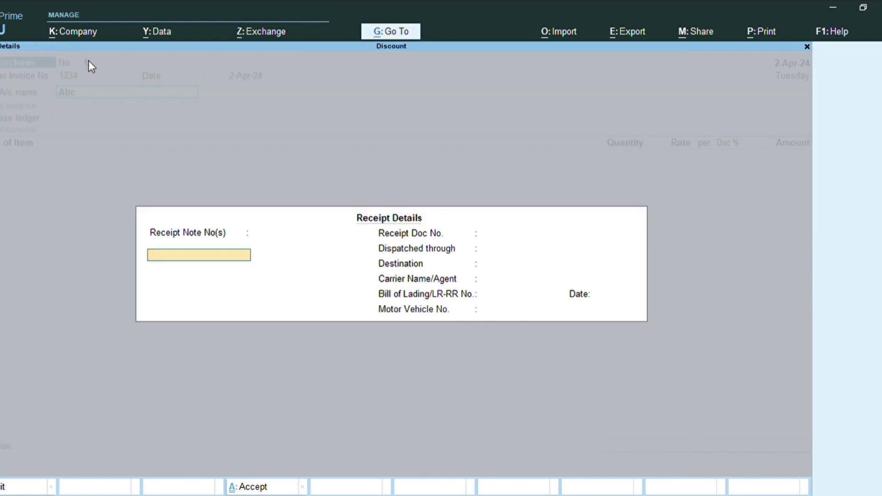
key("ctrl+a")
key("ctrl+a")
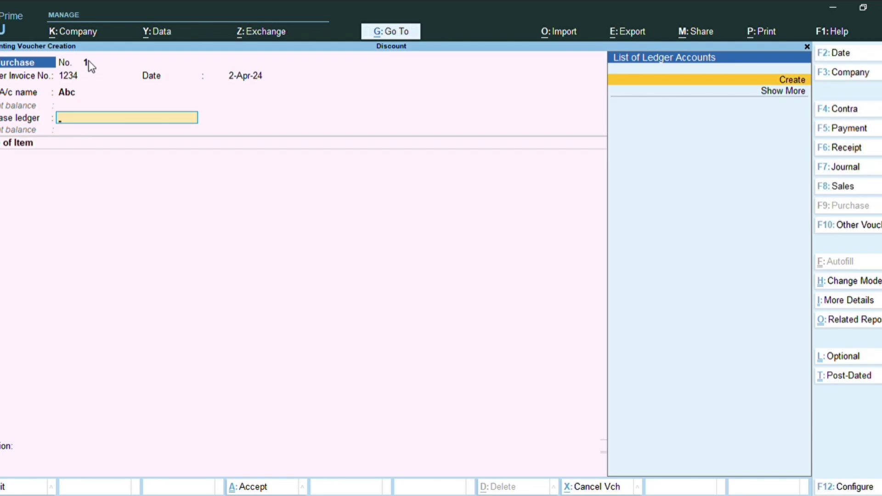
Create the purchase ledger named Purchase under the Purchase Accounts group and use it in the voucher
key("Return")
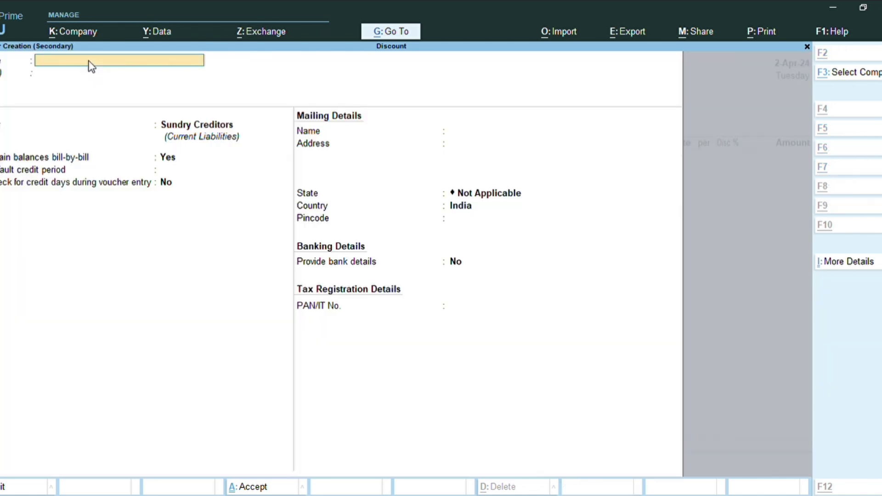
type("Pu")
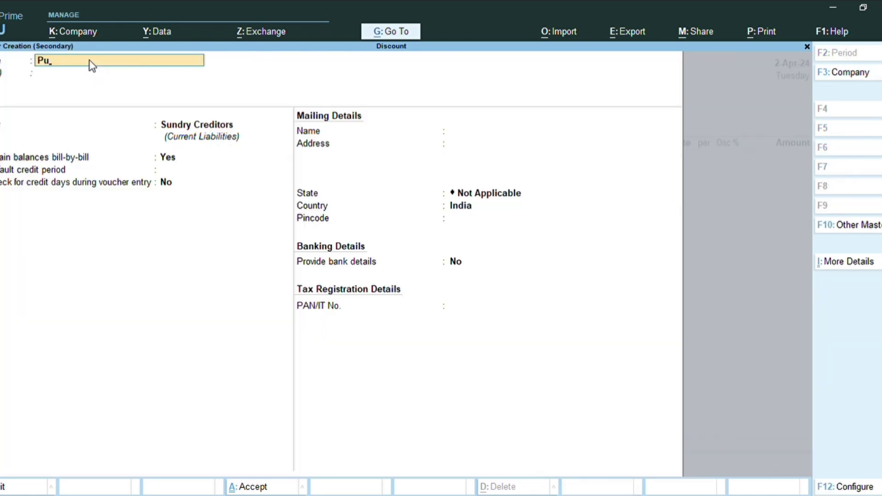
type("rchase")
key("Return")
key("Return")
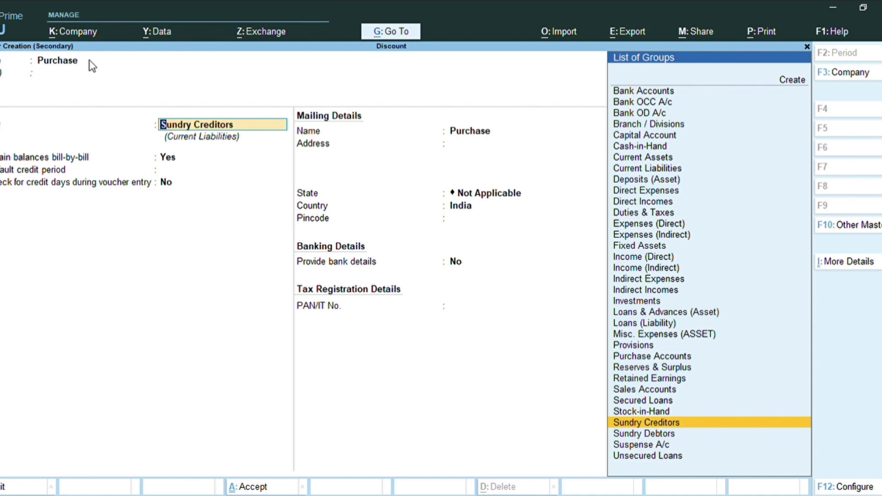
type("Pu")
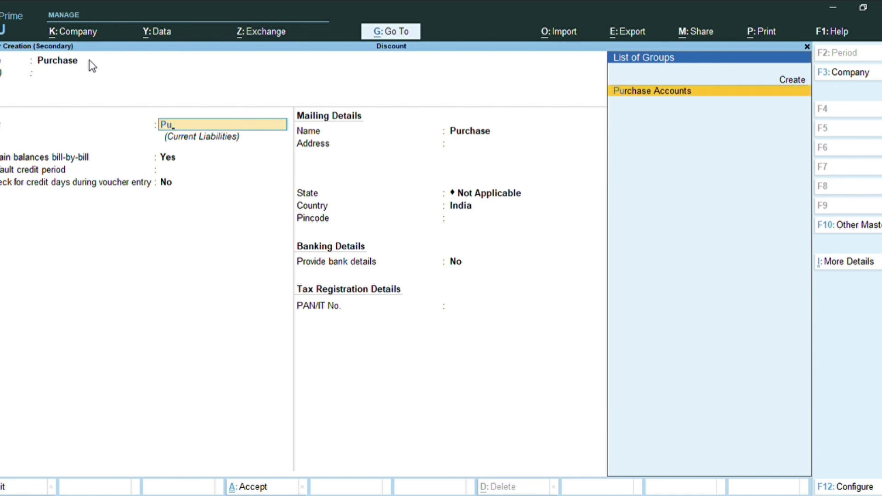
key("Return")
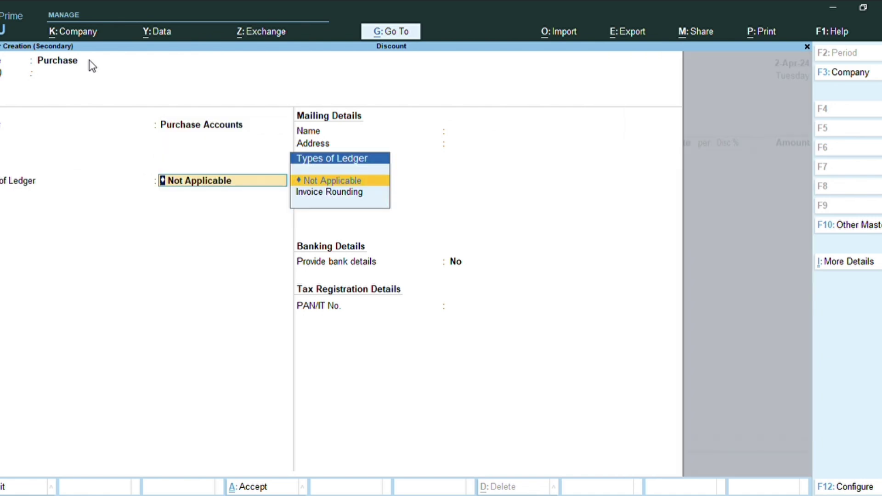
key("ctrl+a")
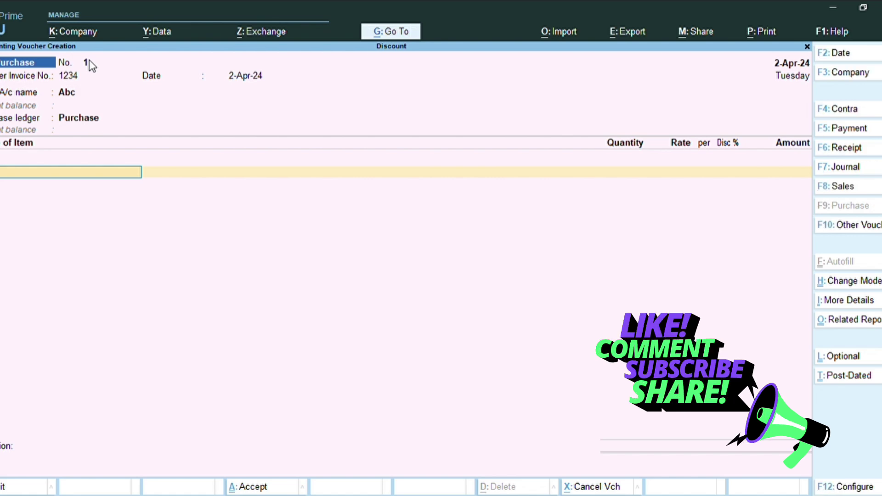
Start a new stock item from the voucher's first item line, naming it after the Sumsung S-series Pro model
key("alt")
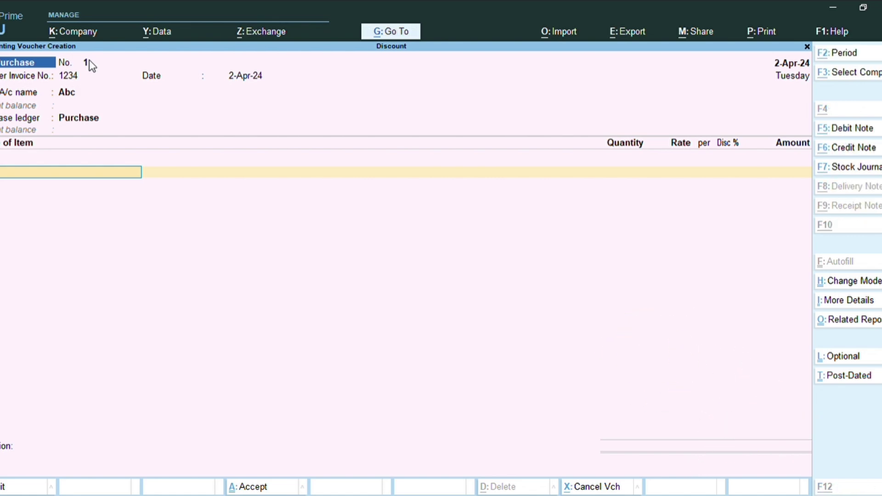
key("alt+c")
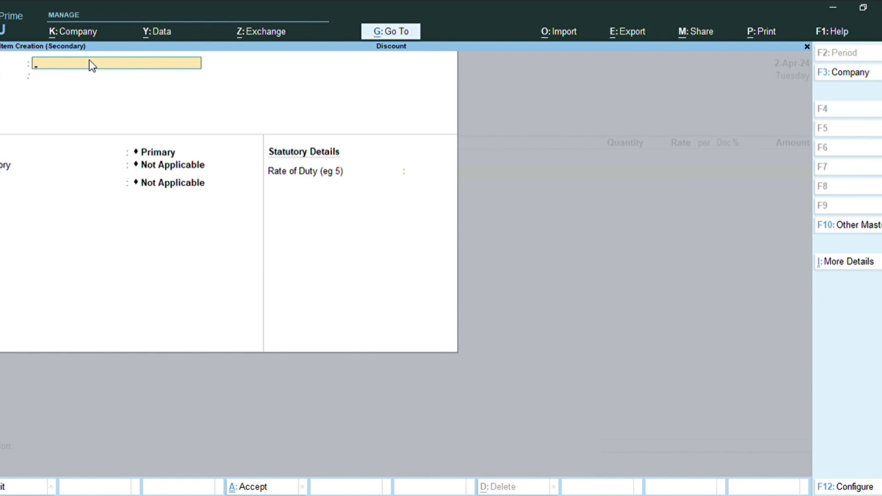
type("Sumsung S2 Pro")
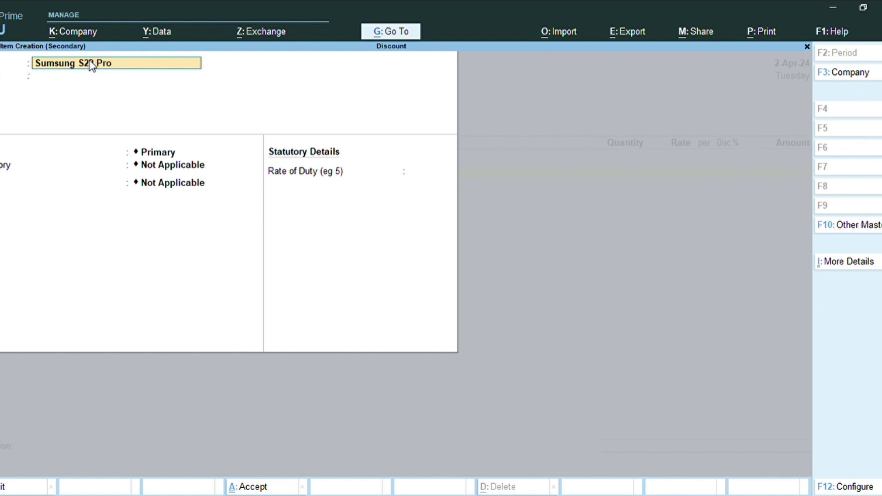
key("Return")
key("Return")
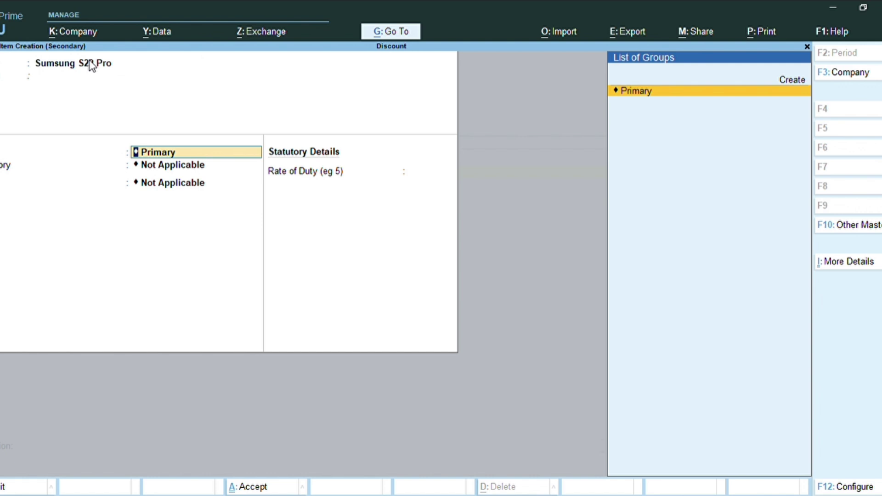
Create the stock group Sumsung under Primary for the new item, with the quantities of its items added up
key("alt+c")
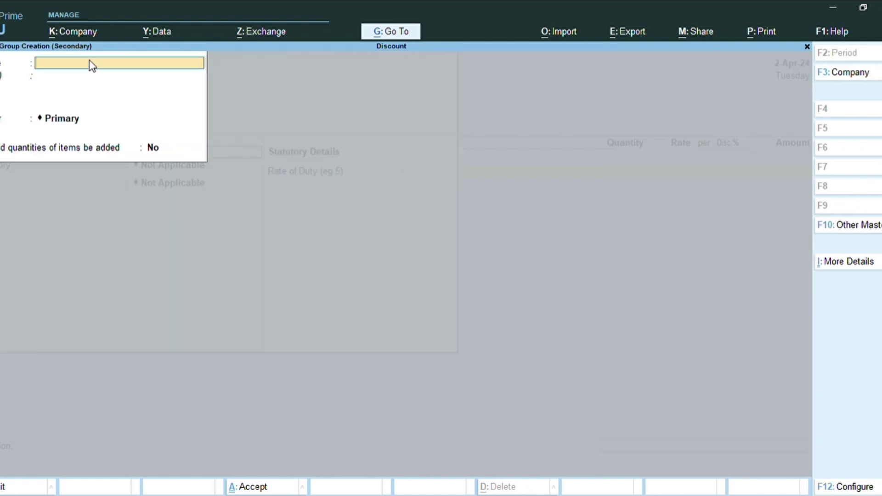
type("Sumsung")
key("Return")
key("Return")
key("Return")
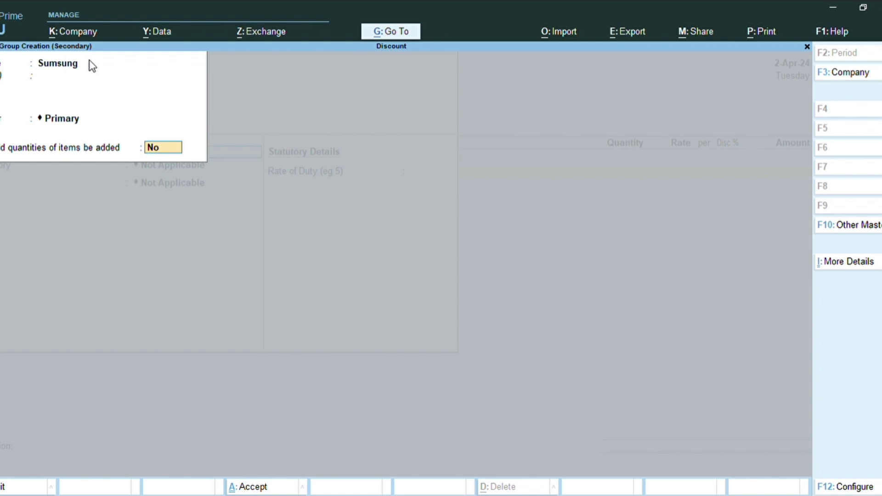
type("yes")
key("Return")
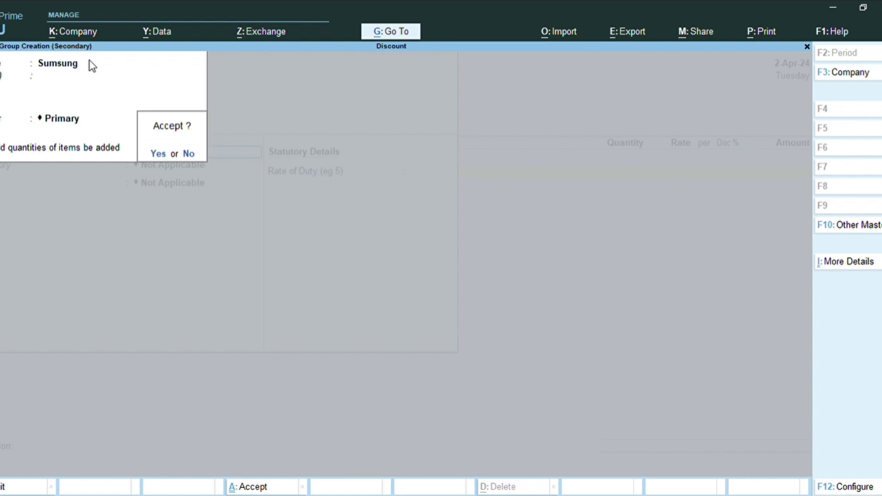
key("Return")
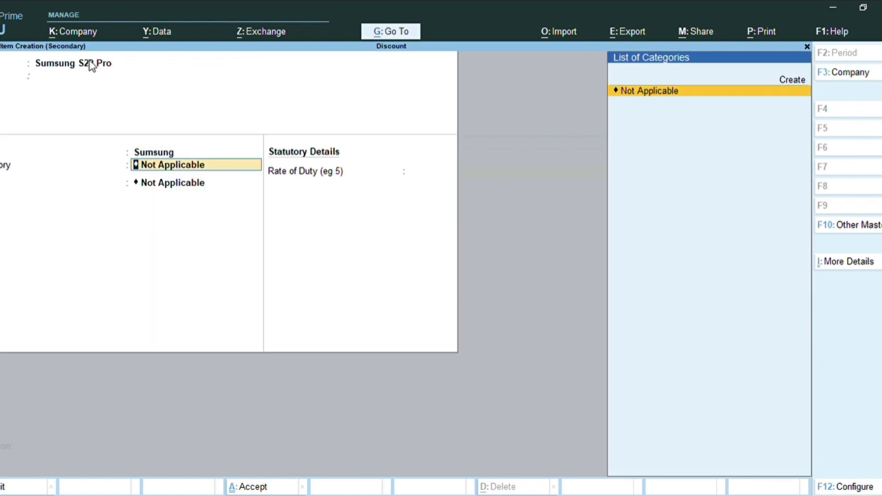
Create the stock category Electronics under Primary and assign it to the new stock item
key("alt")
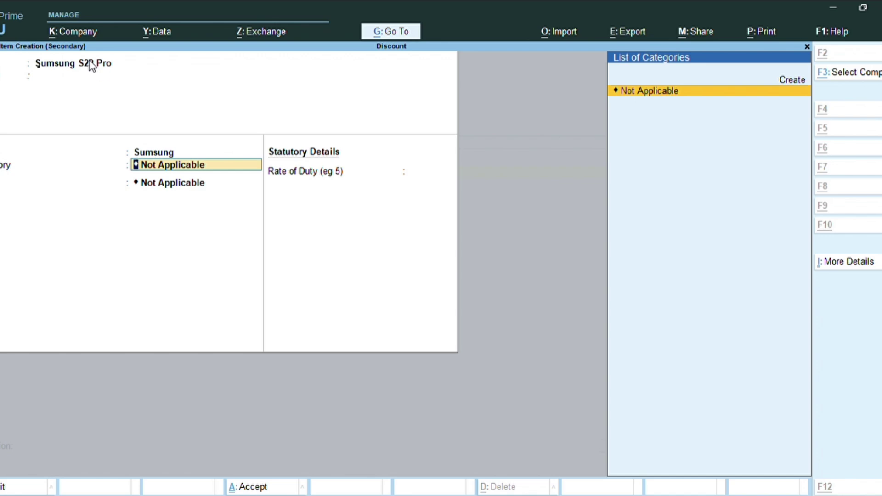
key("alt+c")
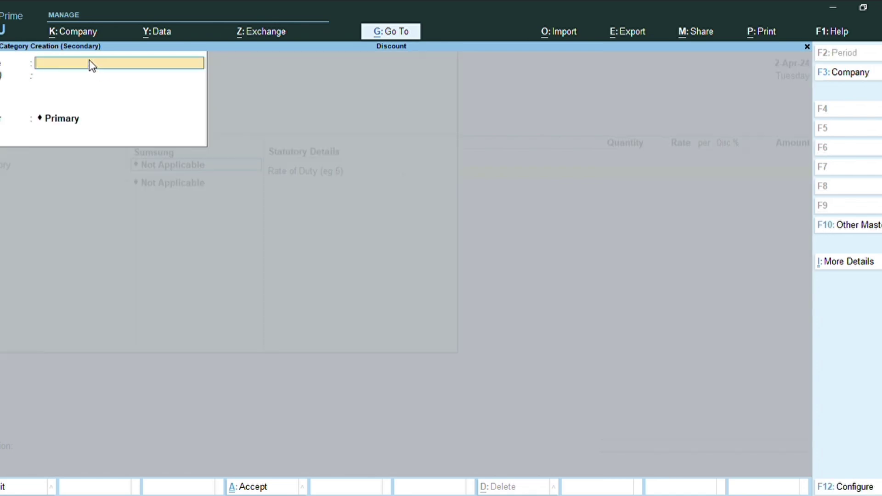
type("Electronics")
key("Return")
key("Return")
key("Return")
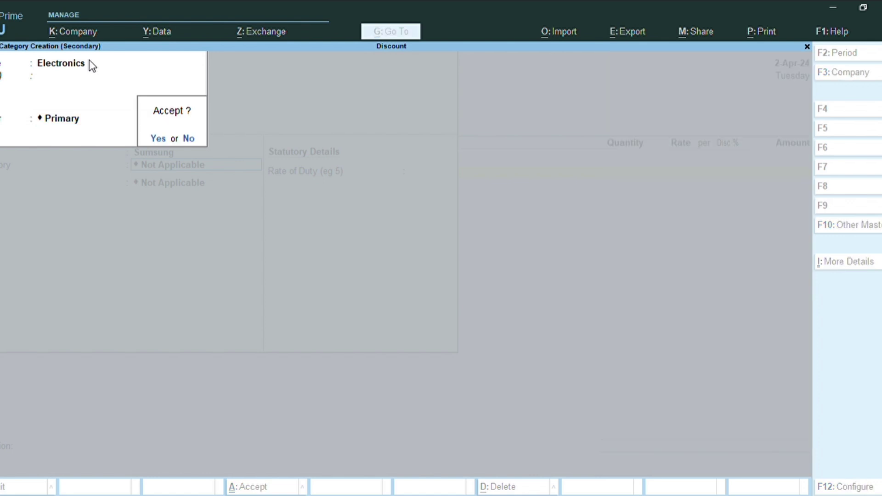
key("Return")
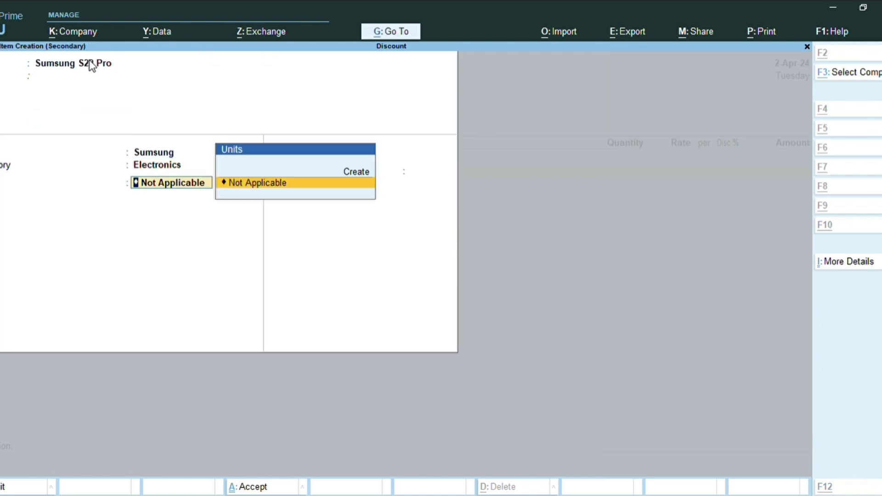
Create the simple unit pc without a formal name for the item, leave the duty rate blank and save the Sumsung S22 Pro item
key("alt+c")
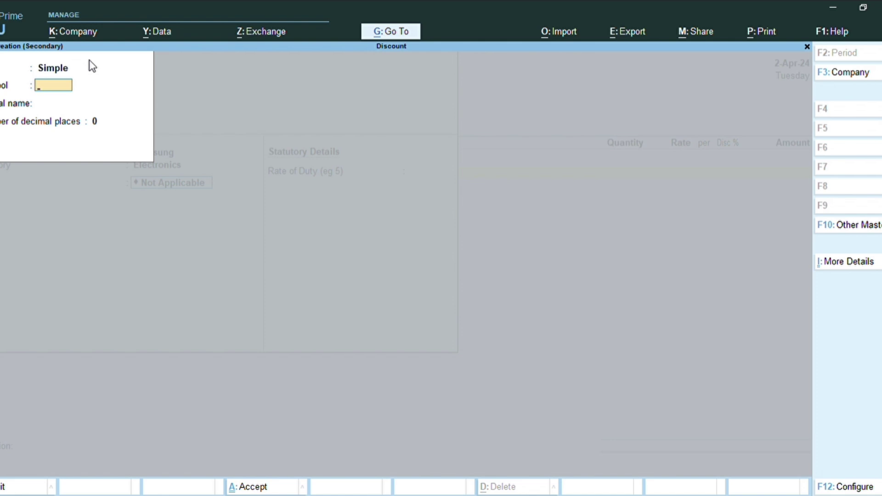
type("pc")
key("Return")
key("Return")
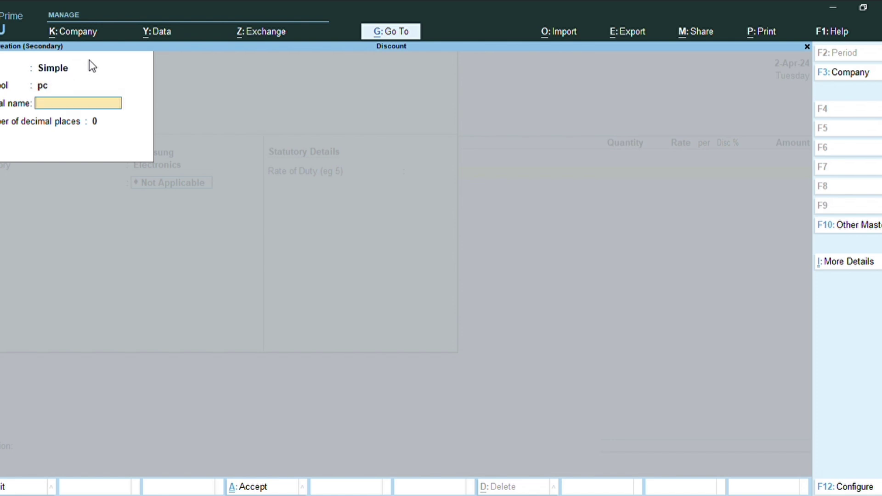
key("Return")
key("Return")
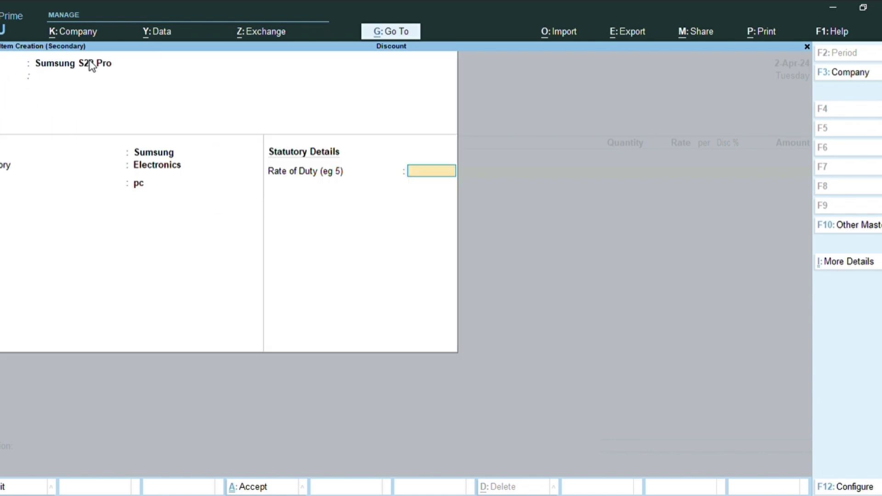
key("Return")
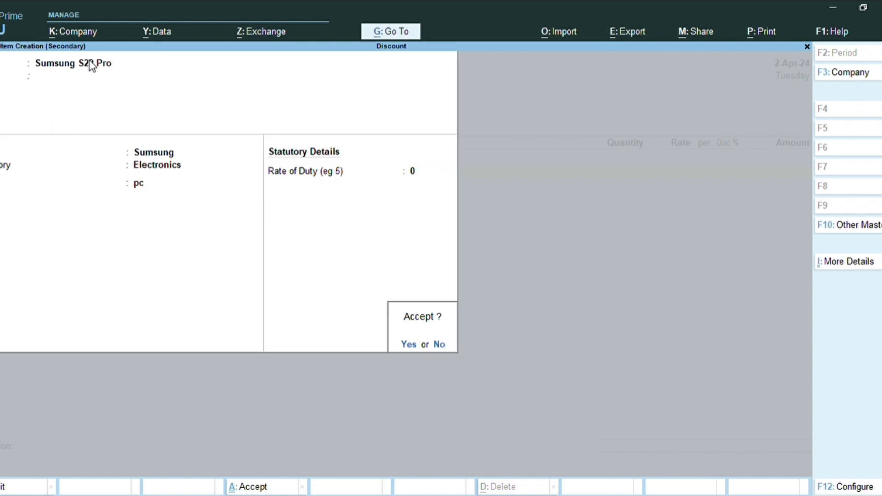
key("Return")
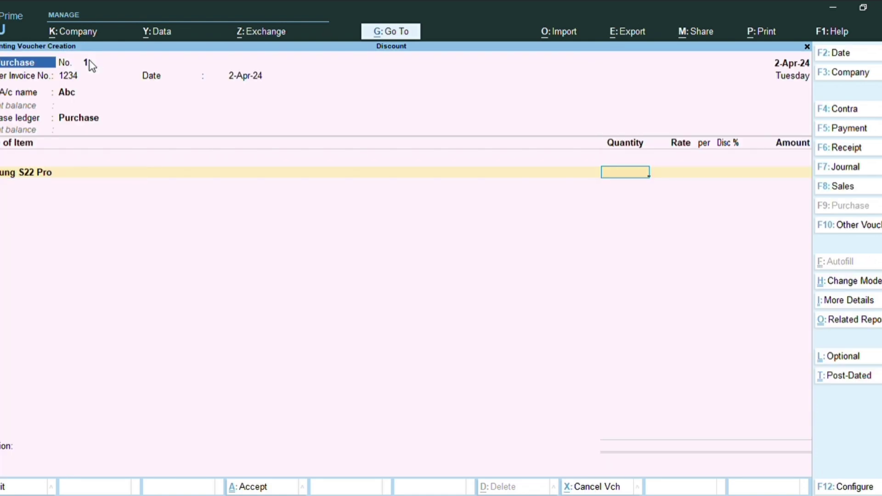
Enter the Sumsung S22 Pro line with quantity 10 pc, rate 25,000 per pc and a 10% discount, and end the item list
type("10")
key("Return")
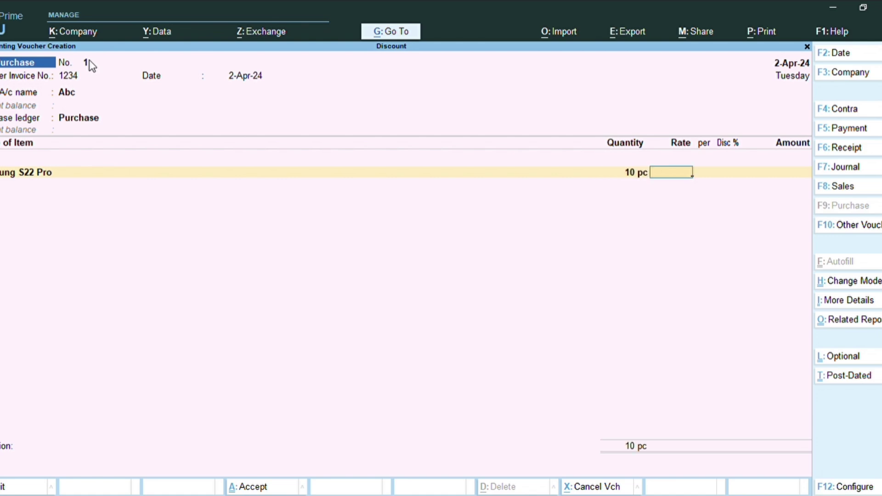
type("25000")
key("Return")
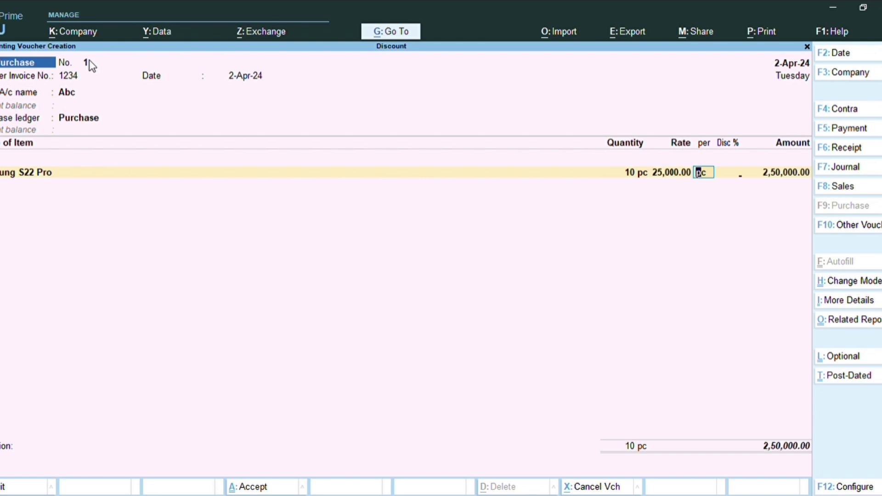
key("Return")
type("10")
key("Return")
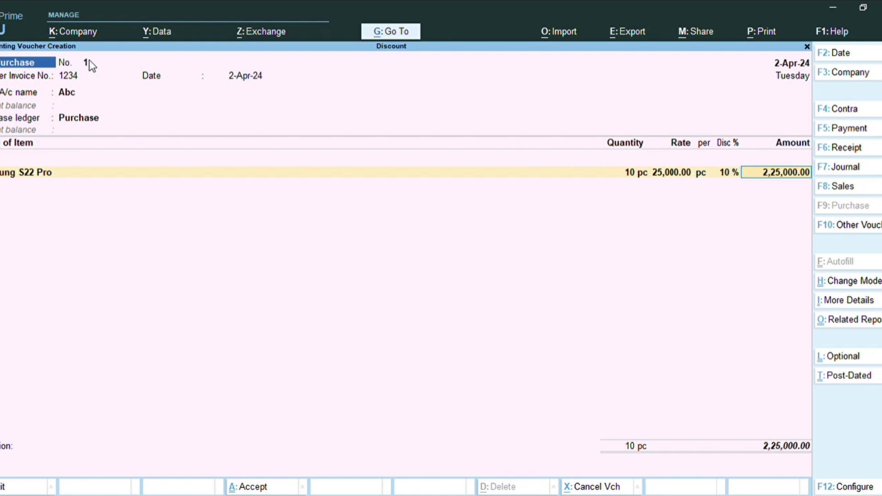
key("Return")
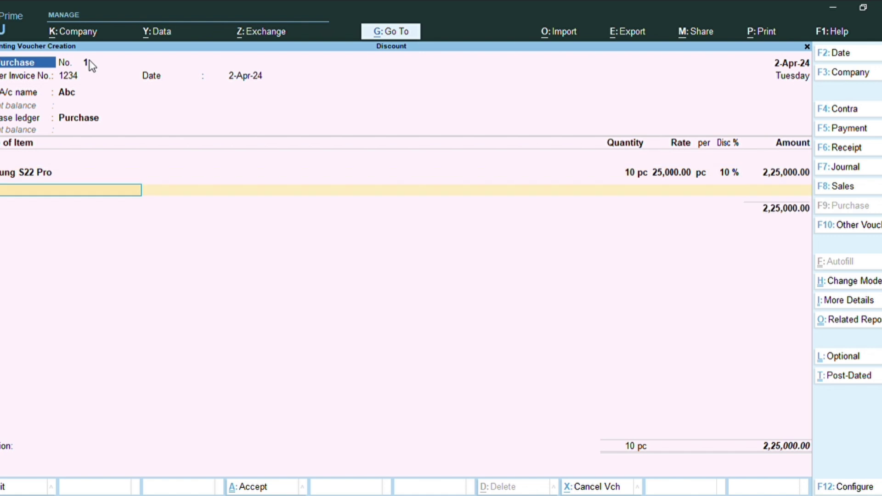
key("Return")
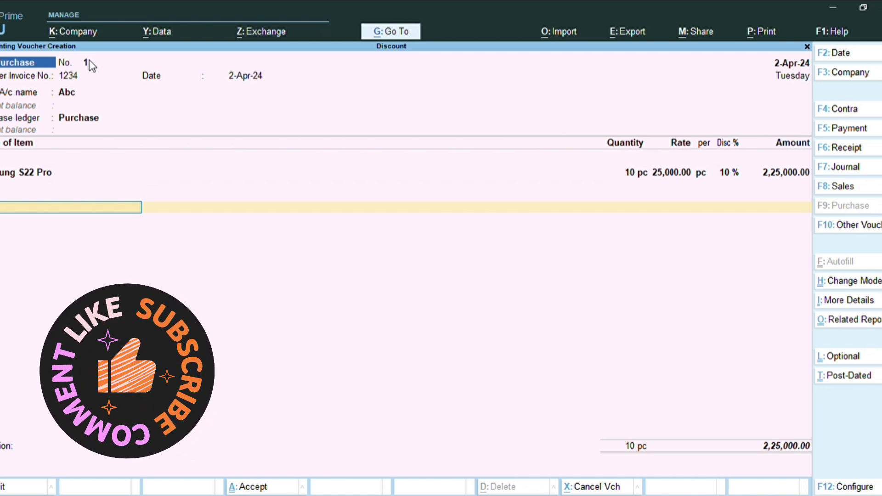
Create the ledger Discount under Direct Expenses from the line below the items and use it in the voucher
key("ctrl")
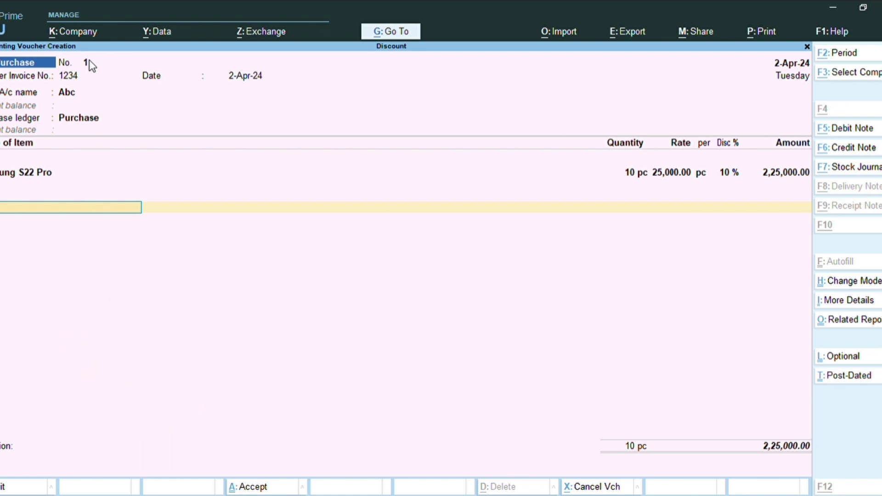
key("alt+c")
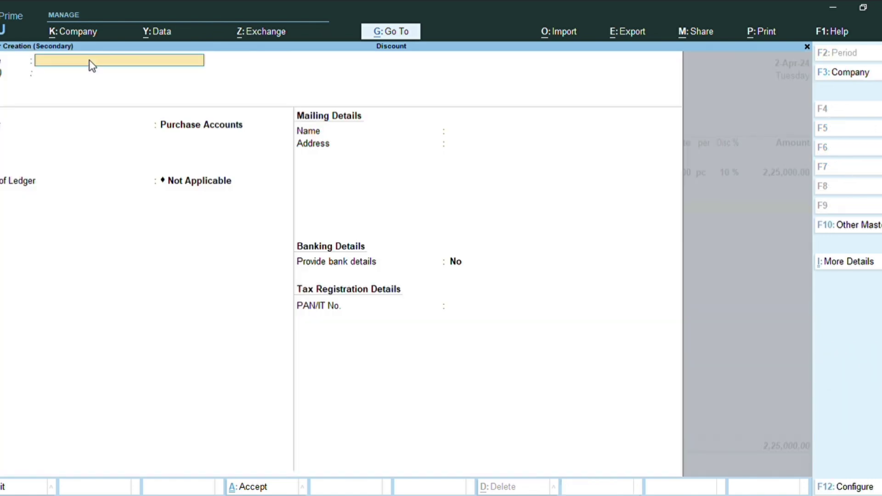
type("Discount")
key("Return")
key("Return")
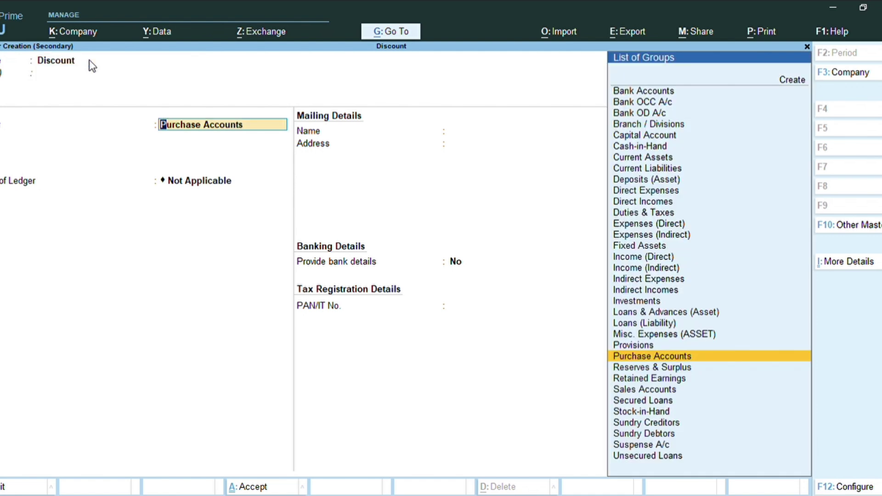
type("Di")
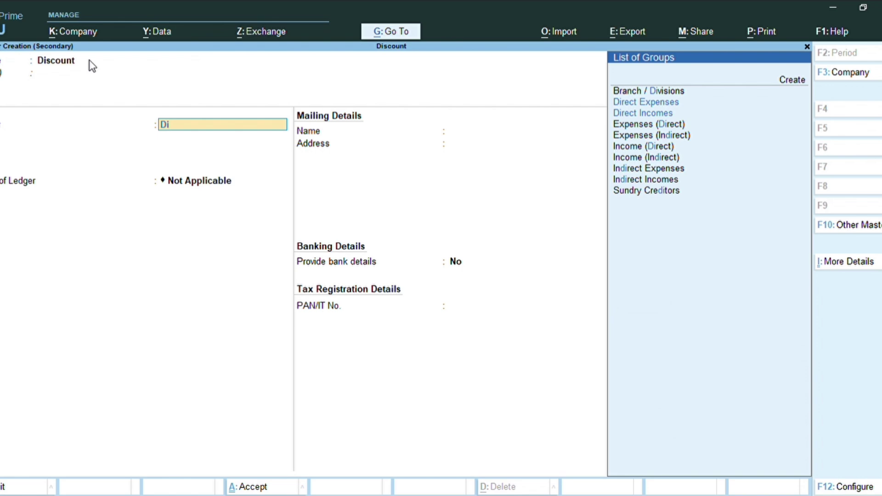
key("Return")
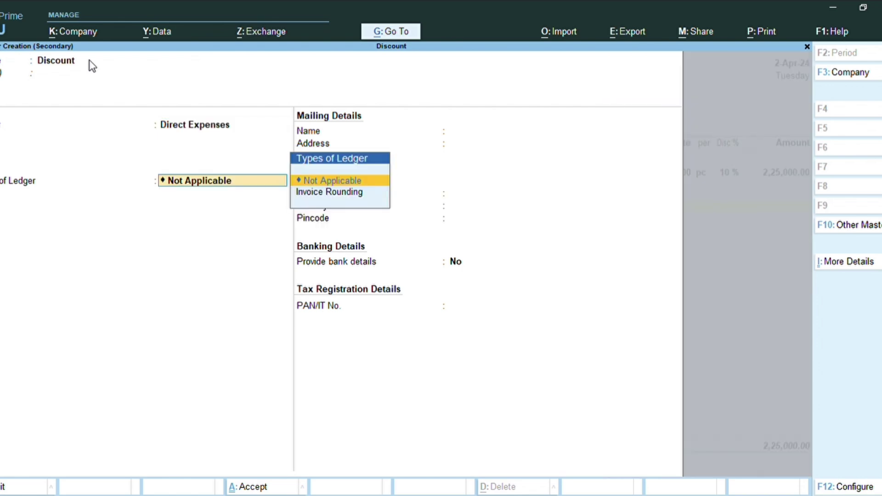
key("ctrl+a")
key("Return")
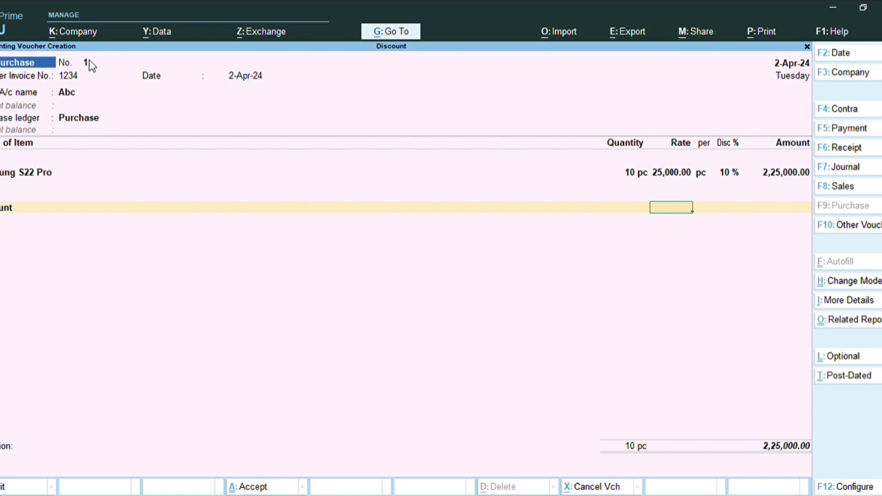
type("10")
key("Return")
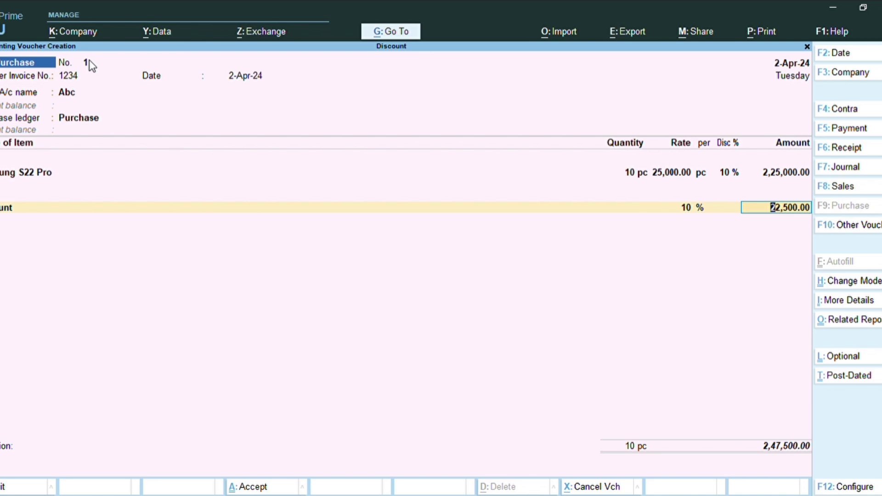
key("BackSpace")
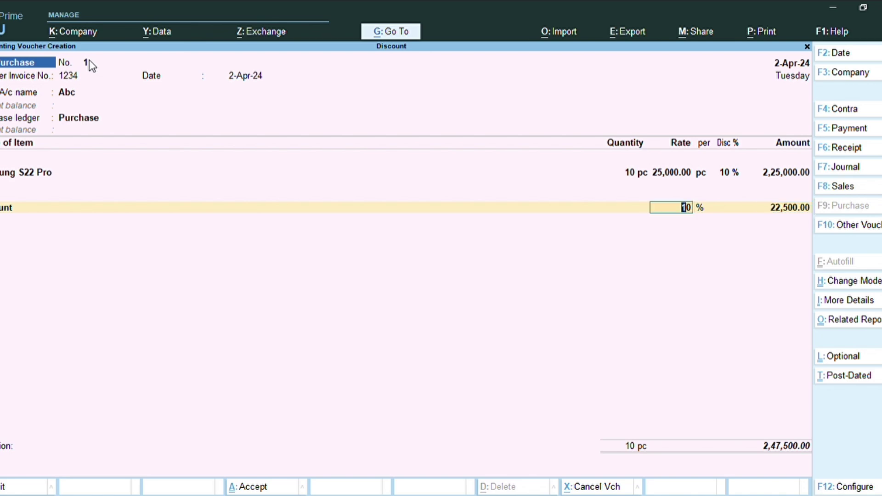
Set the Discount ledger line's rate to -10%, accept its amount and finish the ledger entries
key("BackSpace")
type("-10")
key("Return")
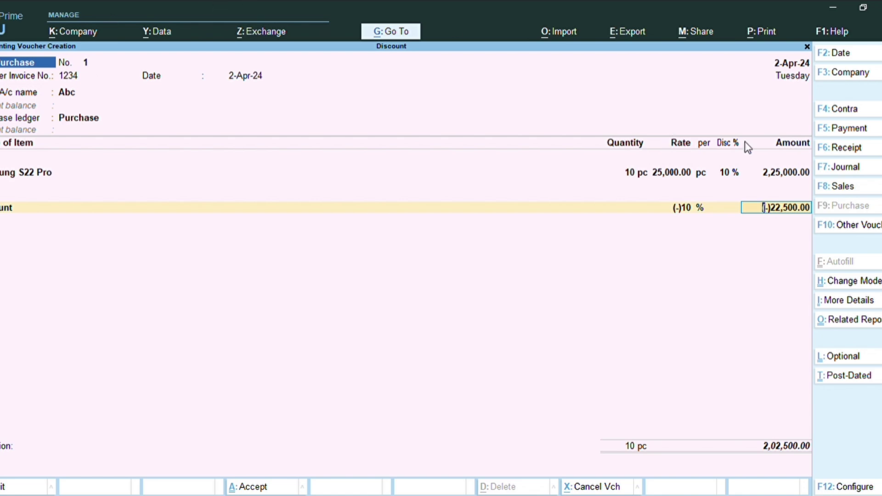
key("Return")
key("Return")
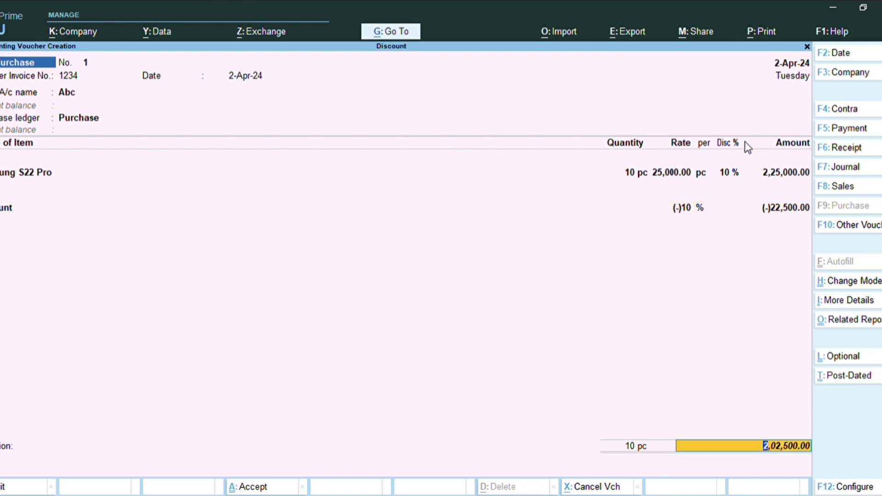